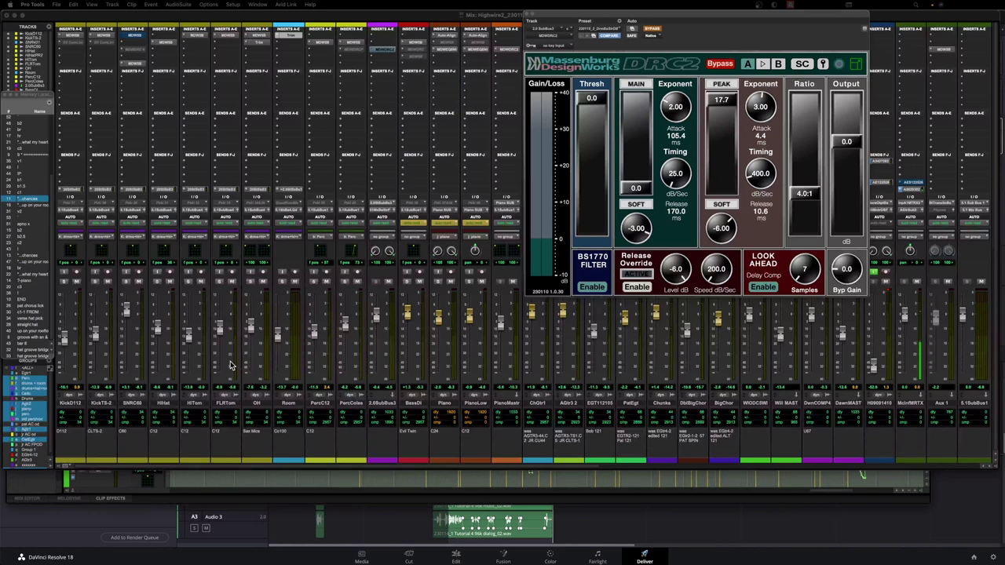
- Start playback of the mix and take the DRC2 compressor out of bypass
key("space")
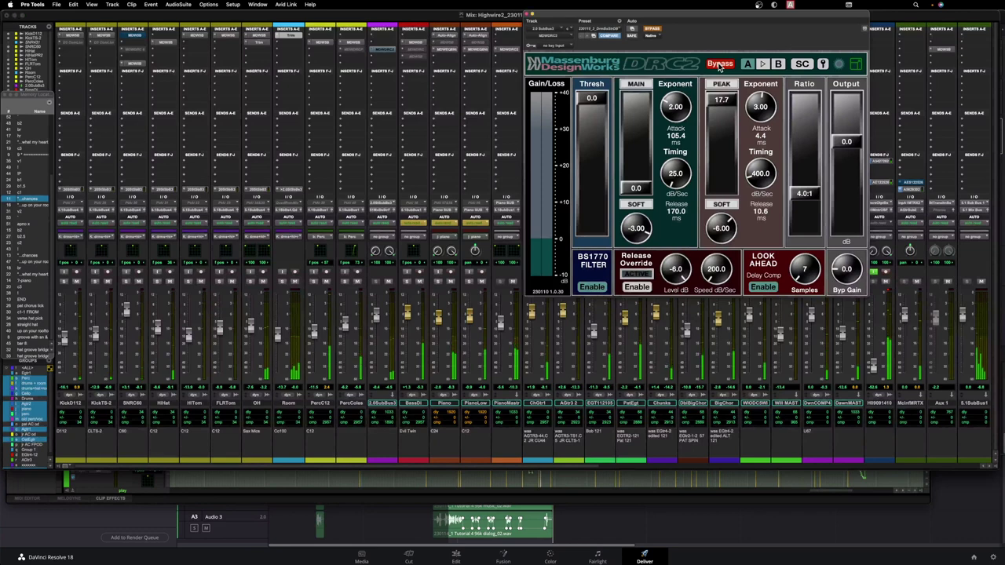
left_click(719, 66)
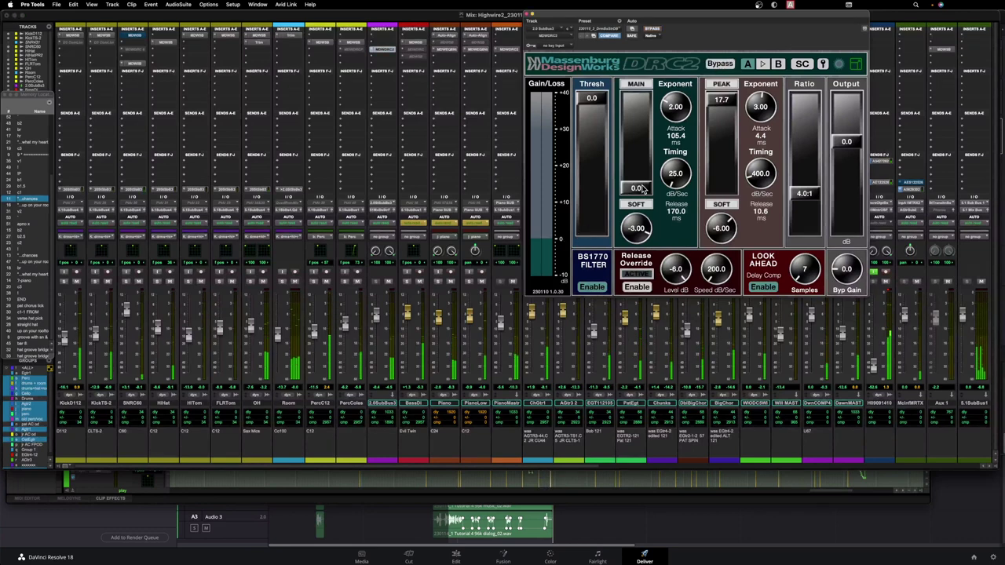
- Pull the DRC2 Thresh fader down to roughly -22.7
left_click_drag(605, 110, 603, 181)
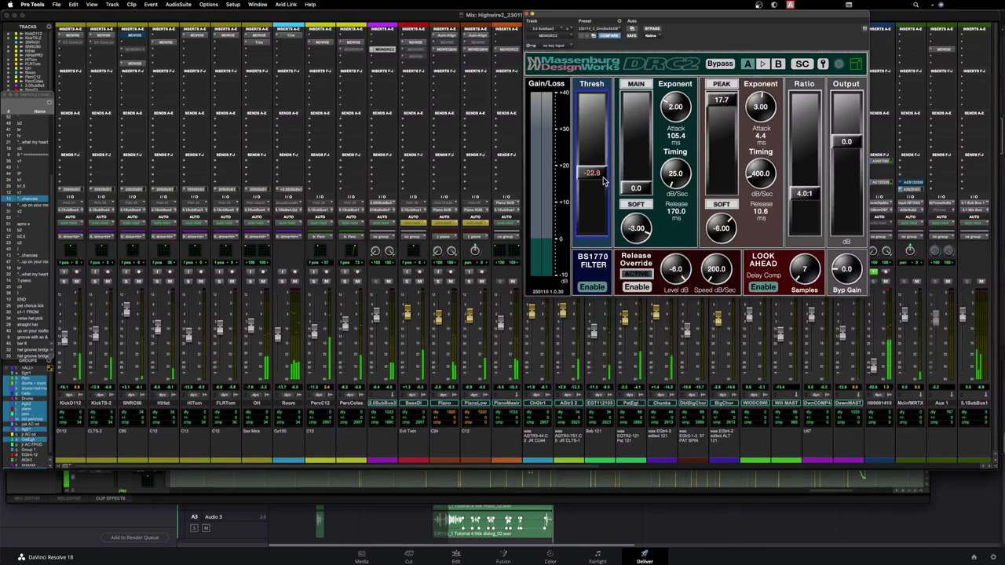
left_click_drag(603, 181, 646, 172)
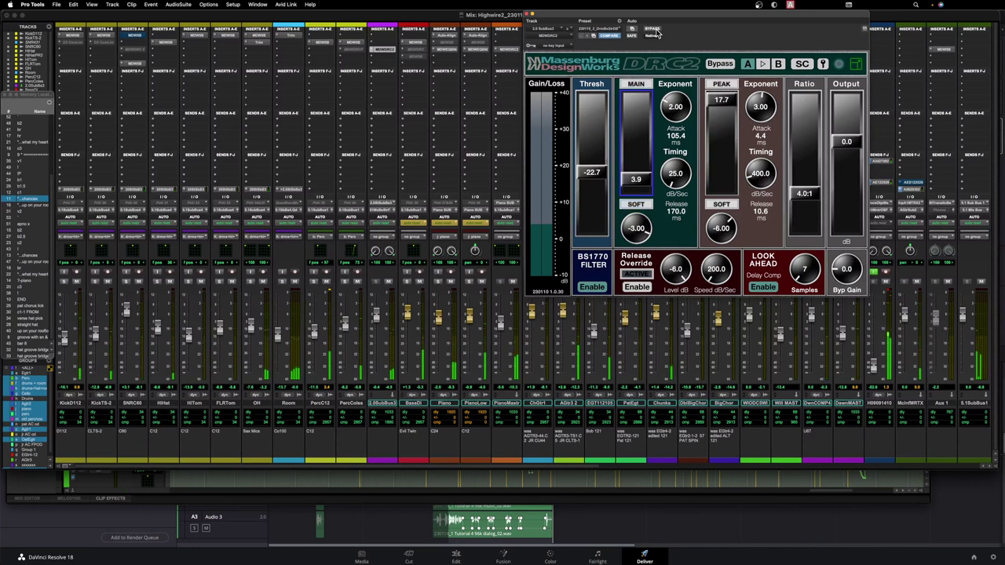
- Compare the drums with the DRC2 bypassed and active, restarting playback
left_click(656, 30)
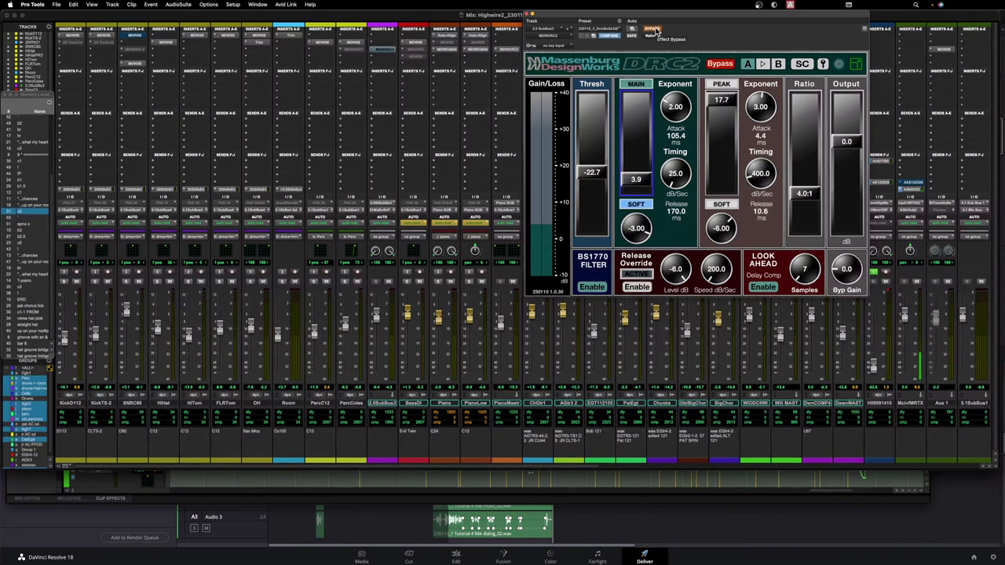
key("space")
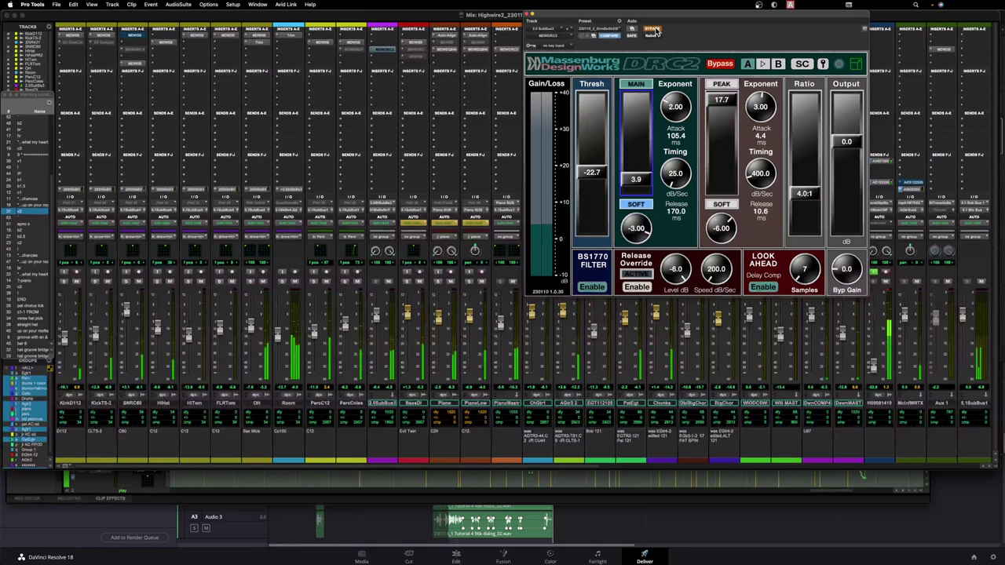
left_click(655, 30)
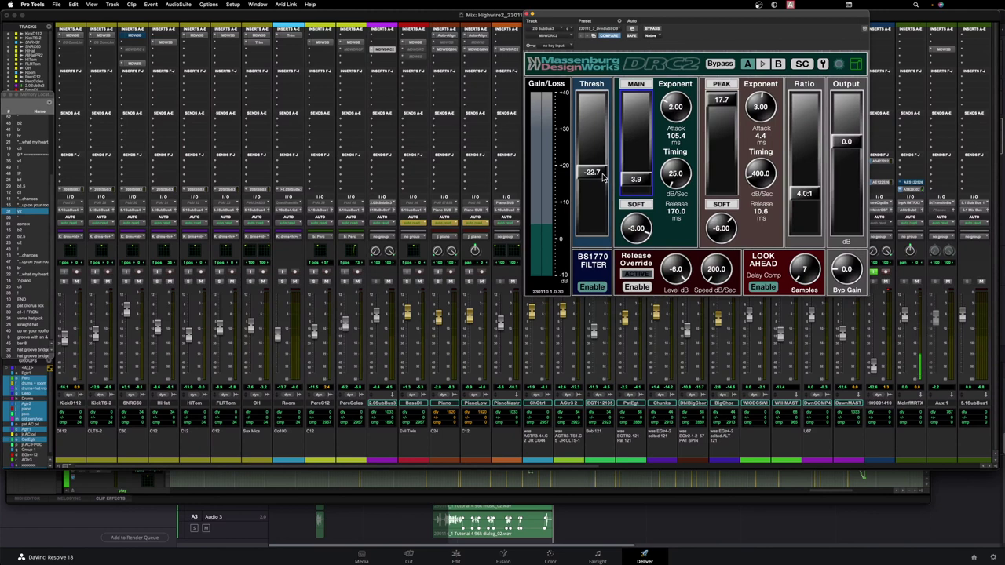
- Settle the threshold at -21.1 and MAIN at 2.3, then bypass for comparison
left_click_drag(604, 178, 603, 189)
left_click(648, 183, "alt")
left_click_drag(596, 183, 597, 168)
left_click_drag(648, 188, 648, 181)
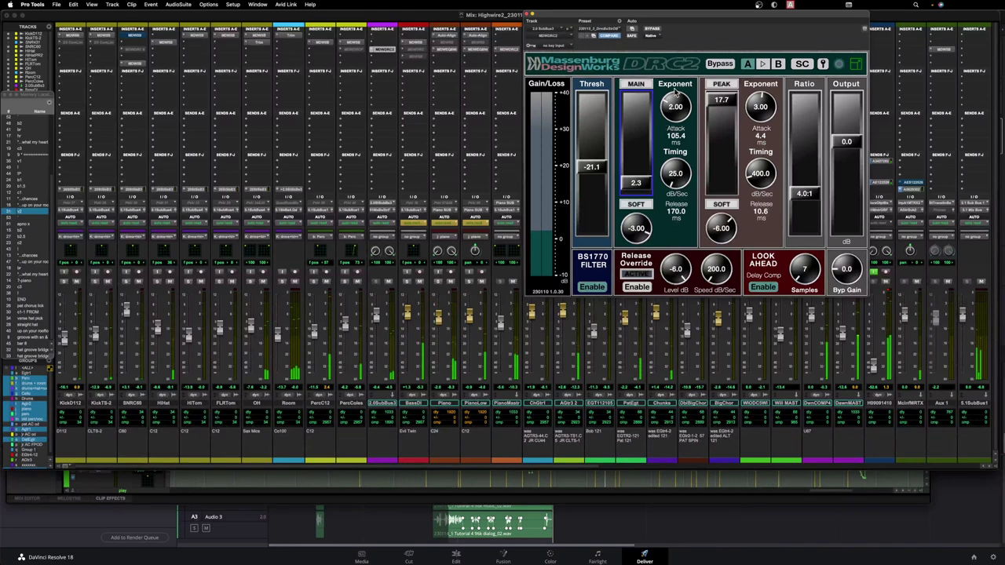
left_click(729, 65)
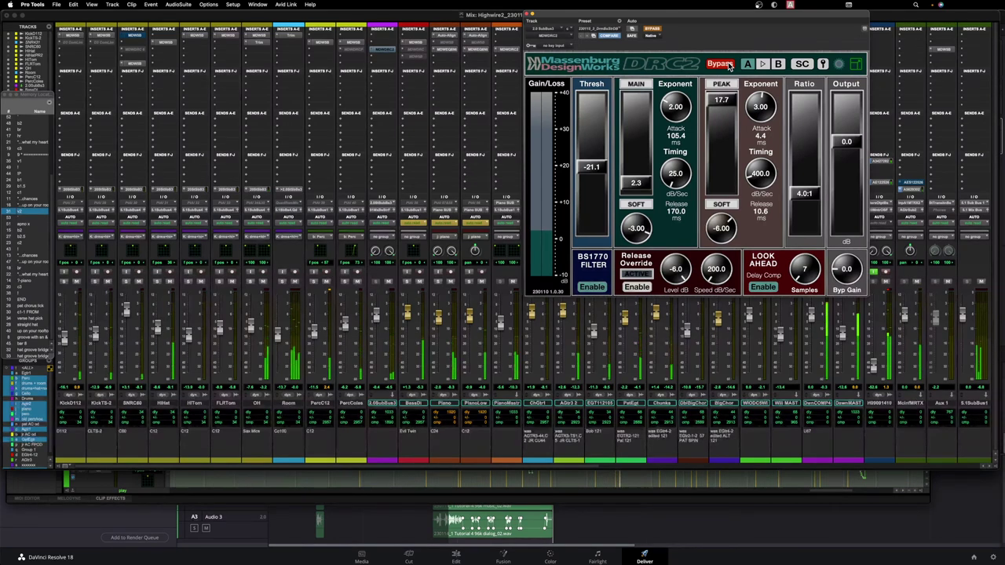
left_click(729, 65)
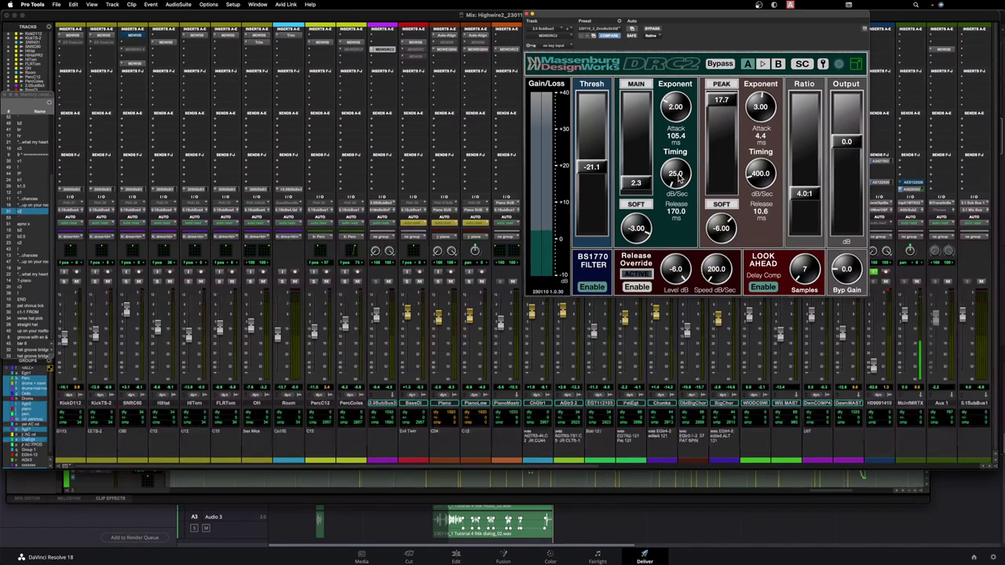
- Sweep the main timing between slower and faster settings, up to 88.3 dB/Sec
left_click_drag(680, 179, 681, 160)
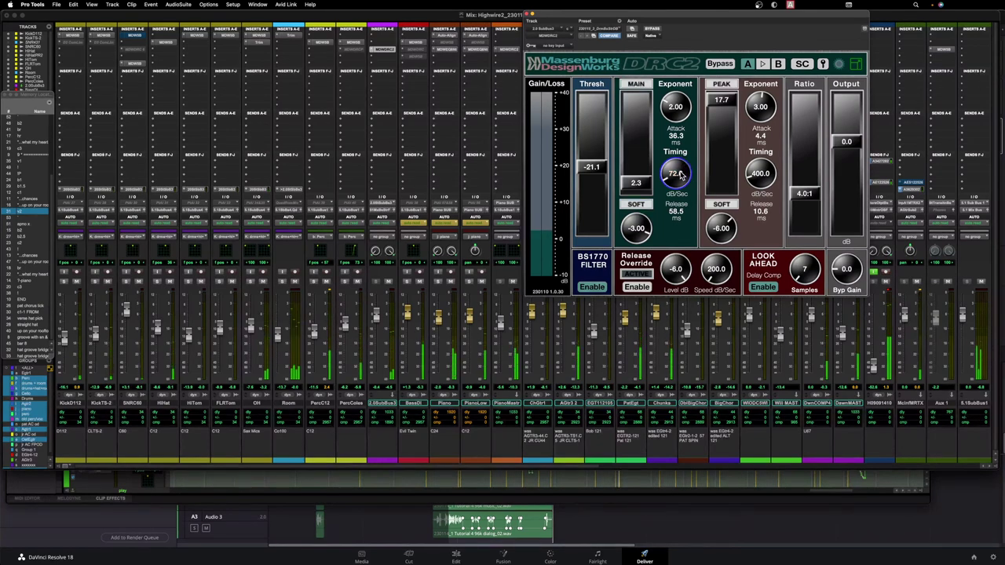
left_click(682, 175)
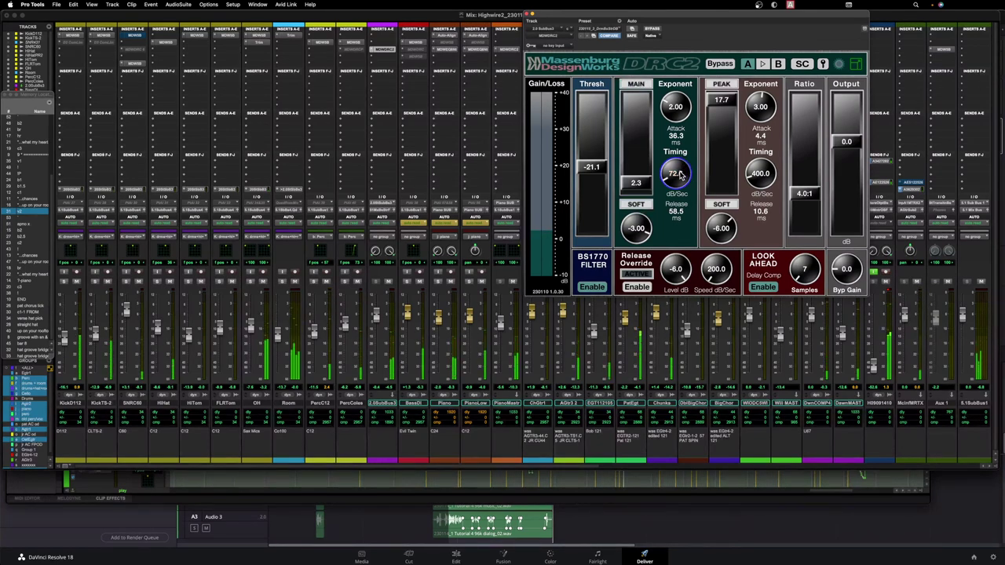
left_click_drag(681, 175, 678, 198)
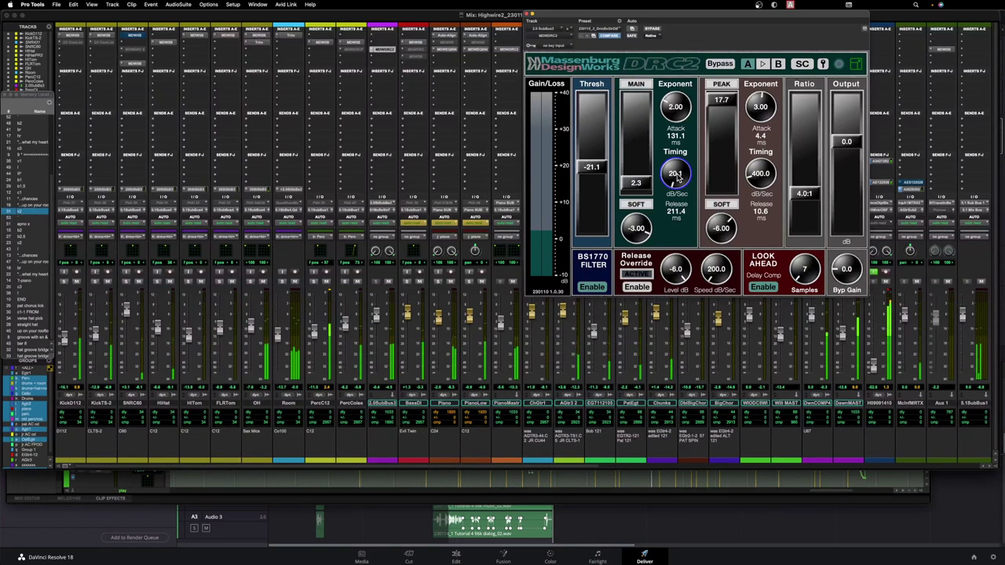
left_click_drag(677, 176, 682, 152)
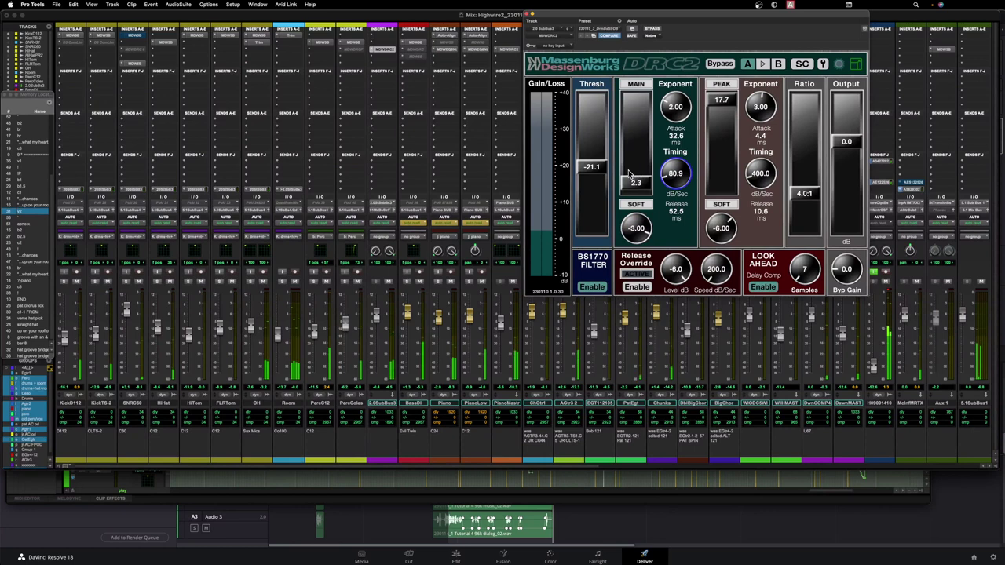
- Settle main timing at 21.1 dB/Sec and the threshold at -24.6
left_click_drag(605, 173, 643, 180)
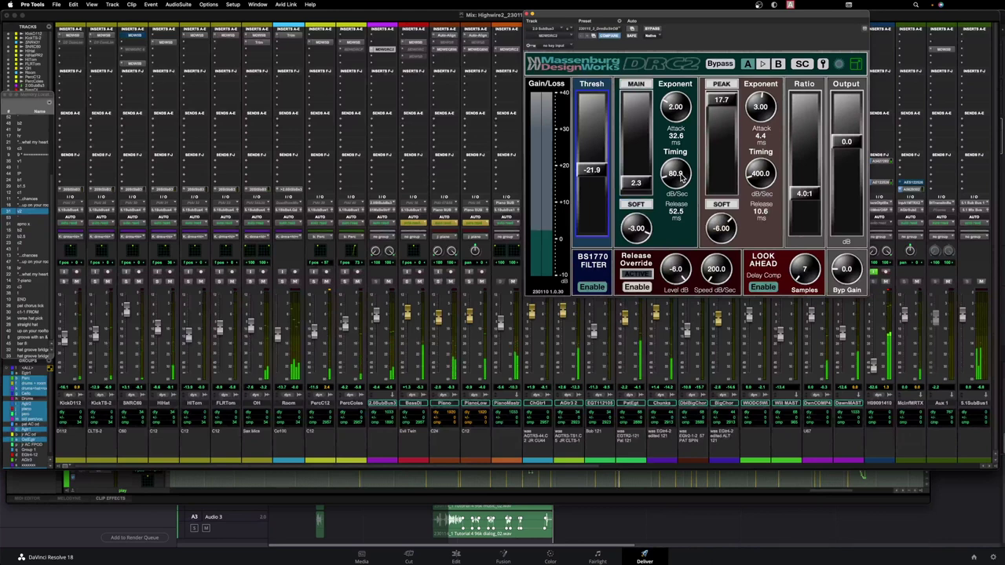
left_click_drag(682, 178, 673, 203)
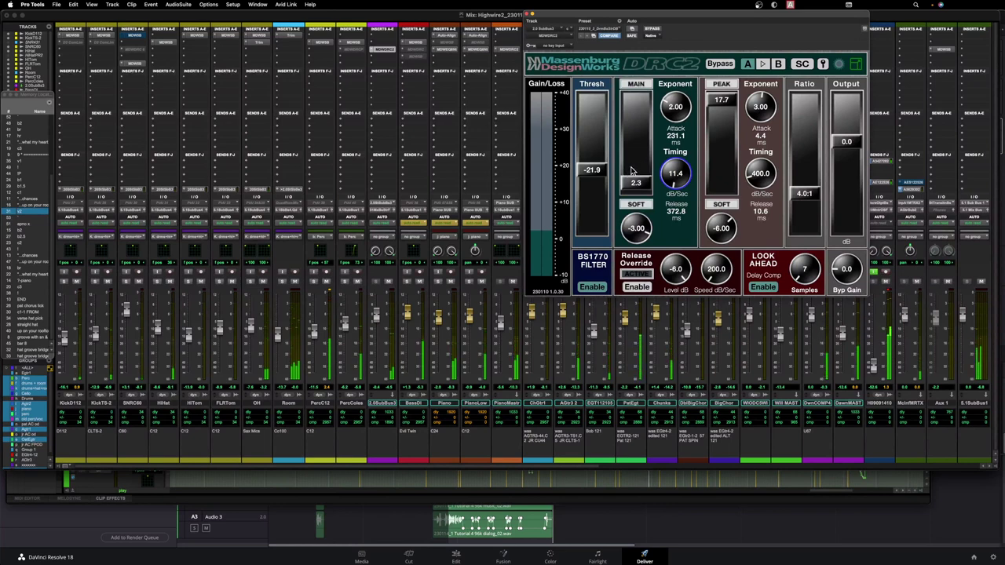
left_click_drag(680, 180, 681, 176)
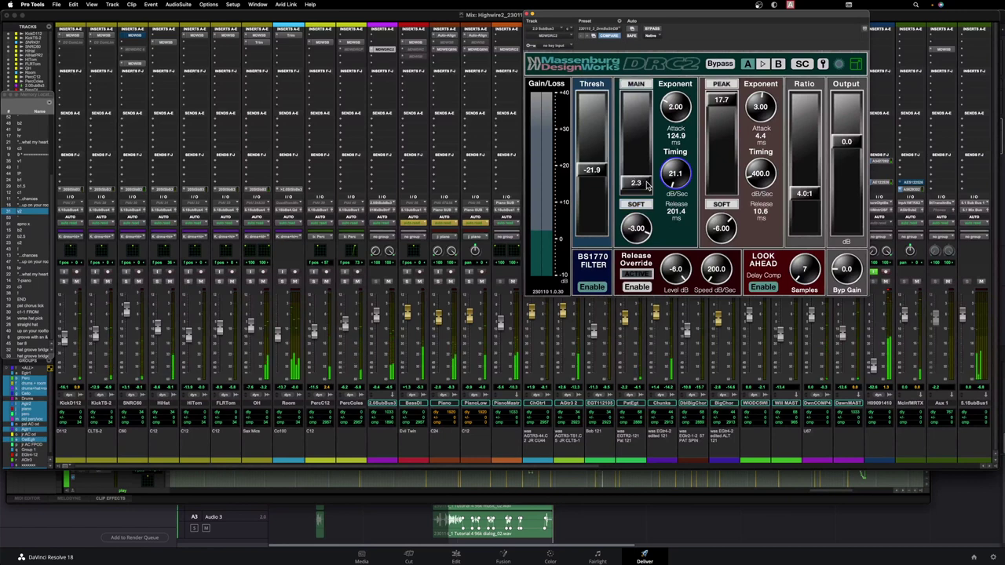
left_click_drag(603, 169, 601, 186)
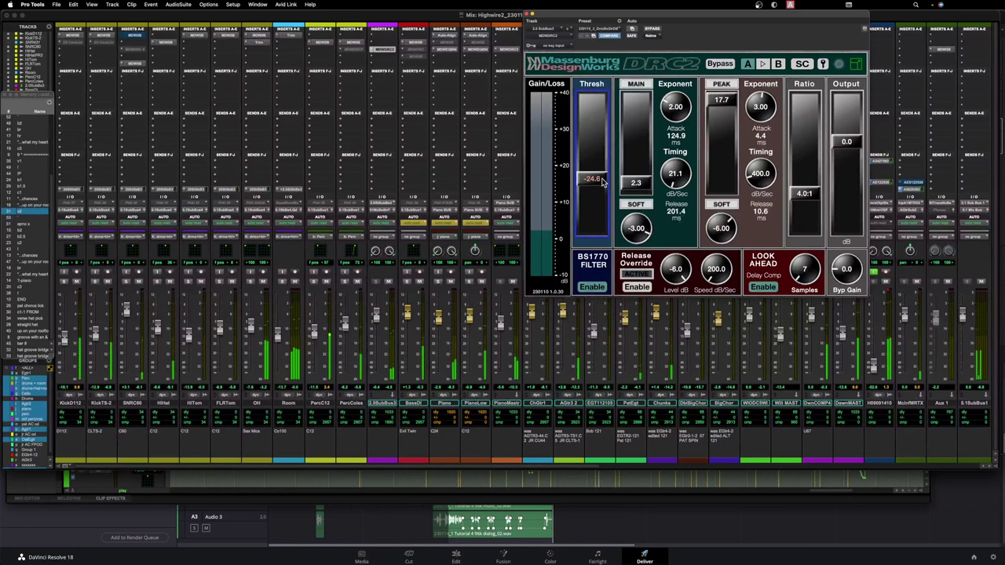
- Nudge the Thresh fader in small steps until it reads -24.8
left_click_drag(603, 182, 602, 183)
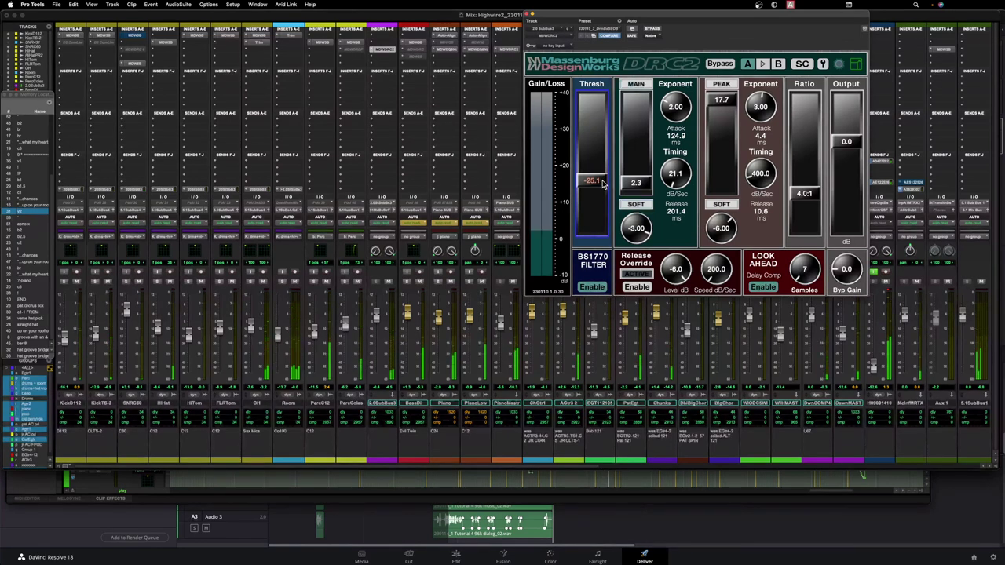
left_click_drag(602, 183, 603, 182)
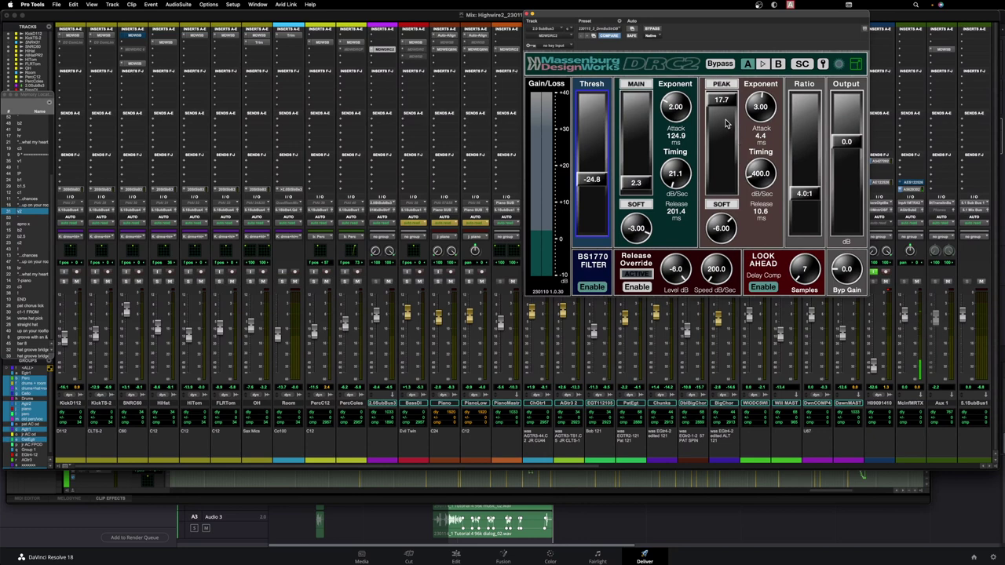
- Set the peak threshold to 7.1 and the peak soft-knee to -5.50
left_click_drag(721, 227, 724, 196)
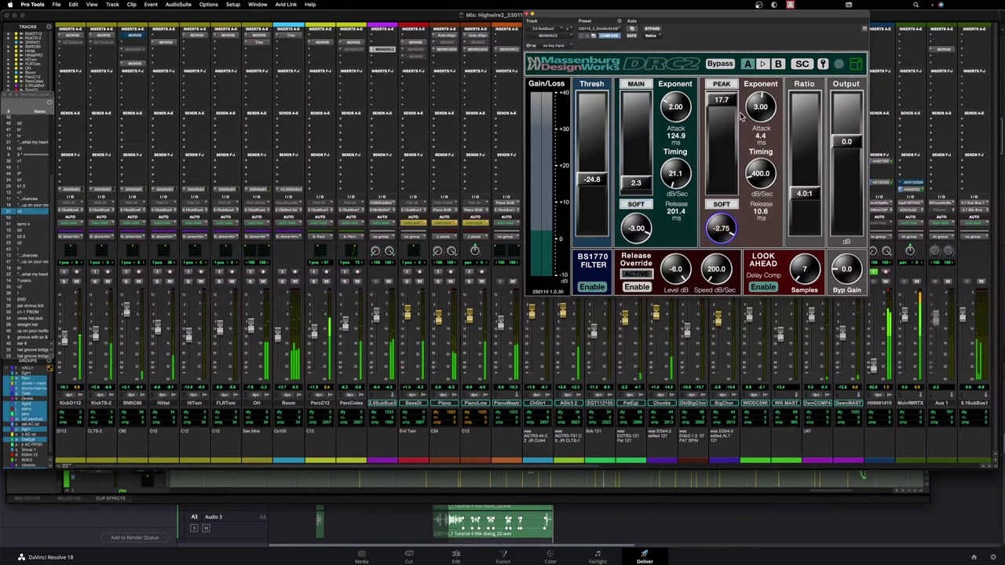
left_click_drag(728, 106, 731, 177)
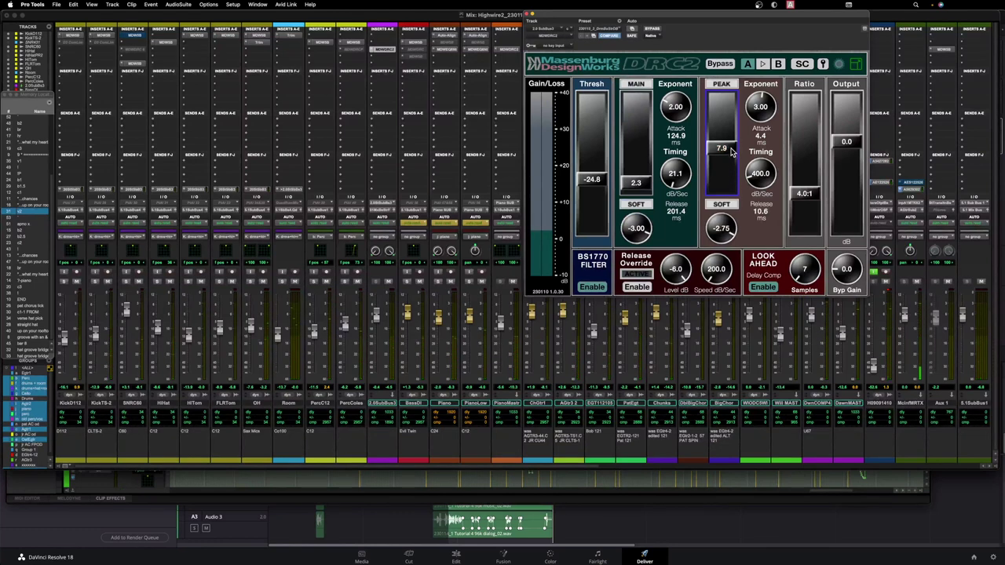
left_click_drag(731, 152, 735, 200)
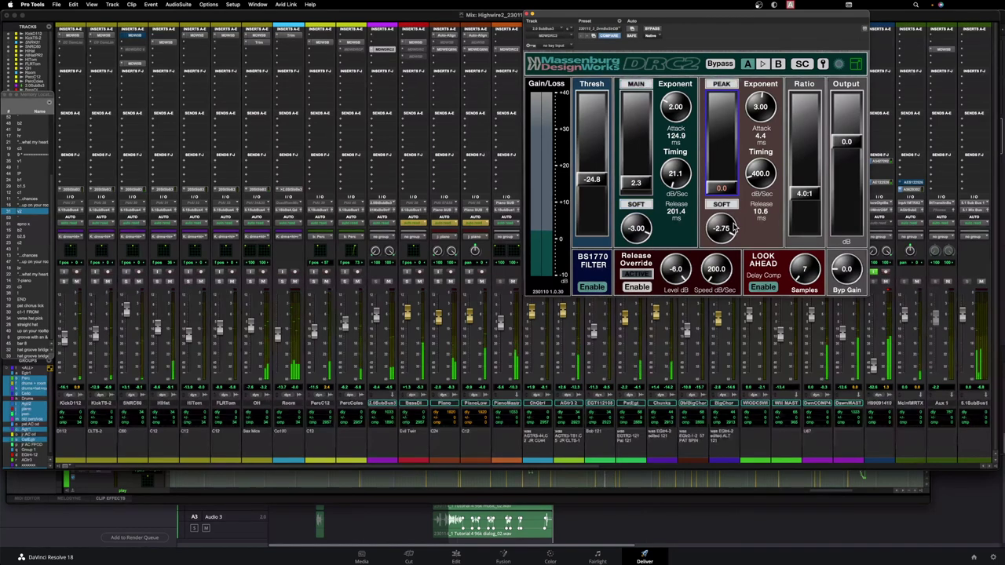
left_click(733, 227)
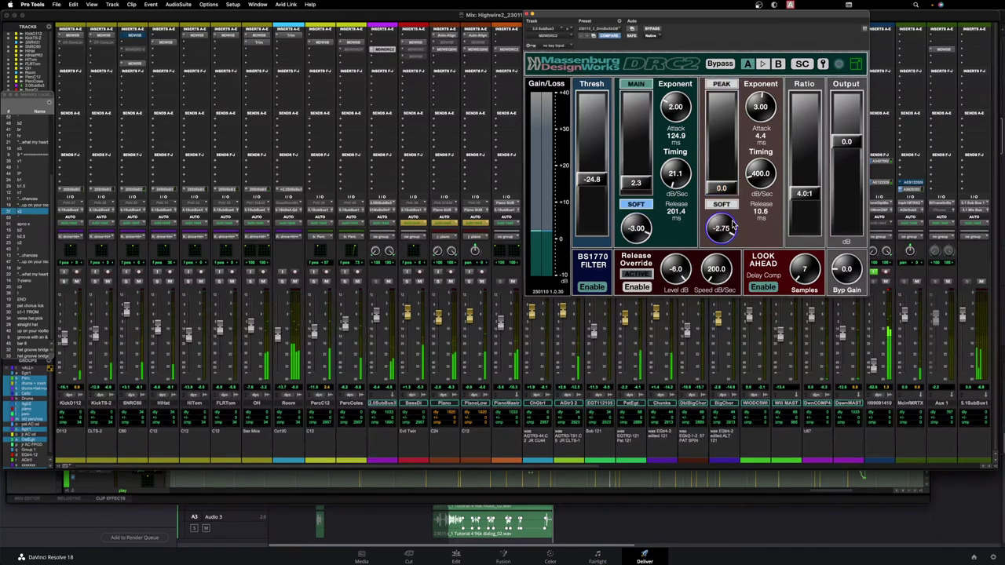
left_click_drag(732, 192, 732, 155)
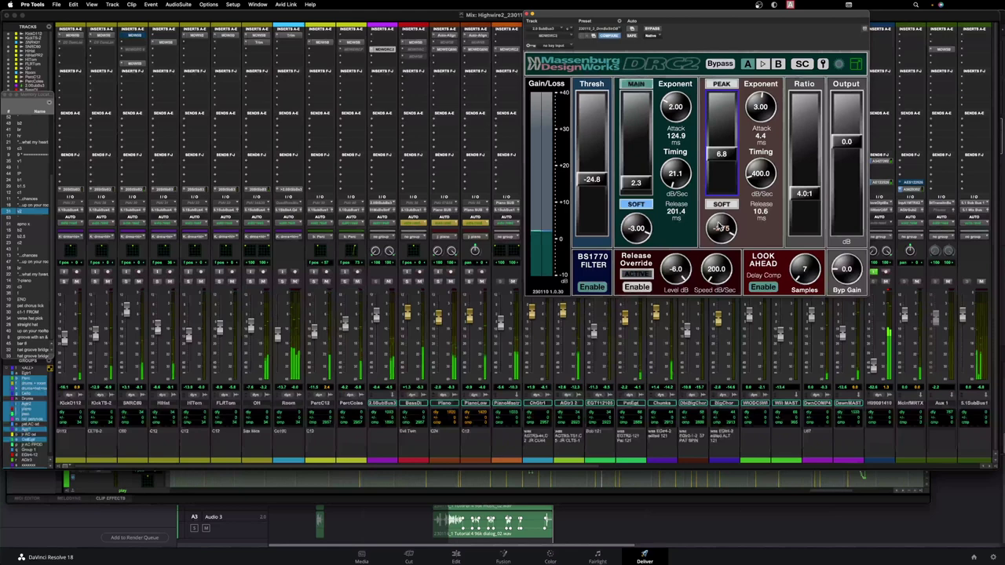
left_click_drag(721, 229, 713, 247)
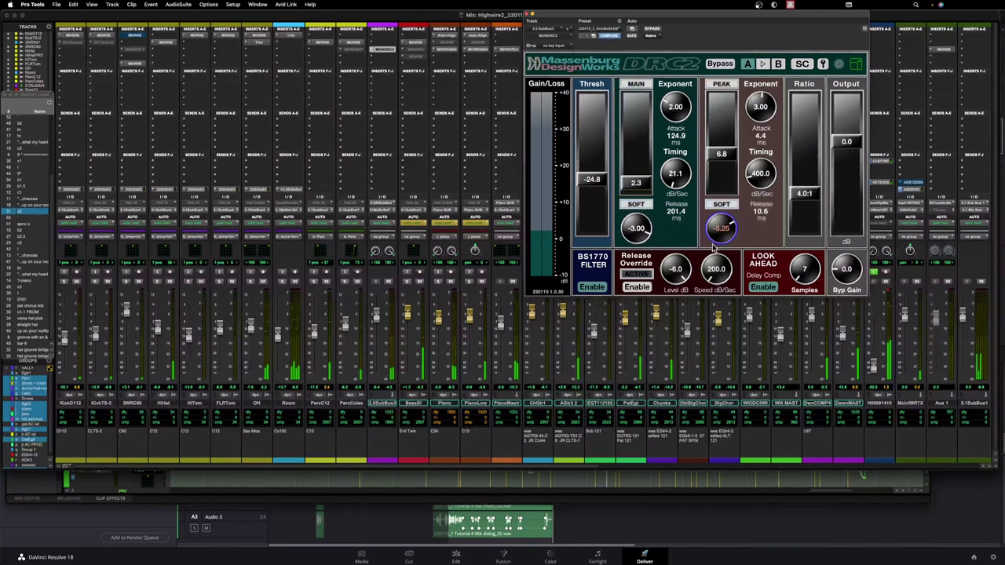
left_click_drag(733, 160, 732, 157)
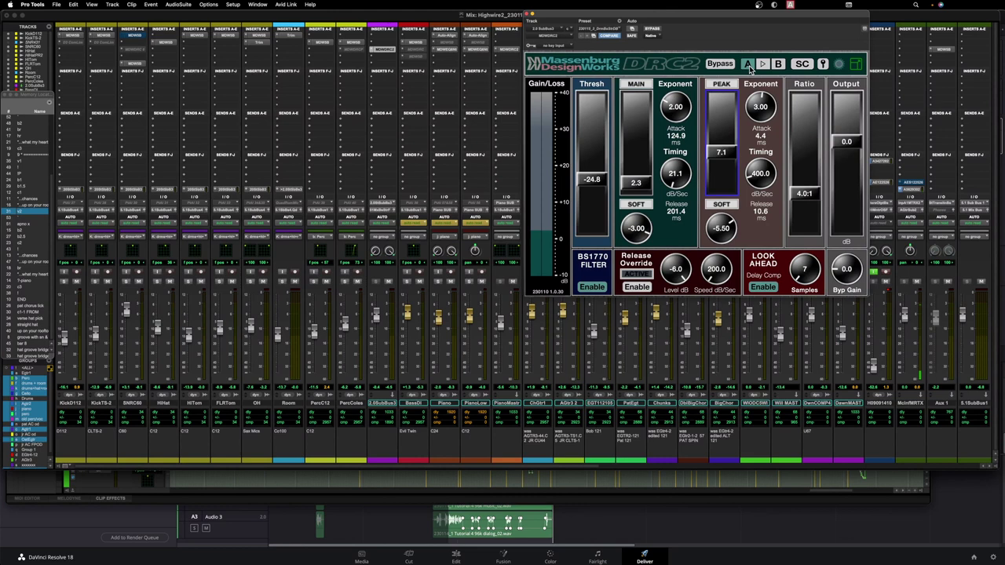
left_click(602, 33)
- Load the DrumBus StereoDyn preset, giving -26.0 threshold and a 4.0:1 ratio
mouse_move(602, 32)
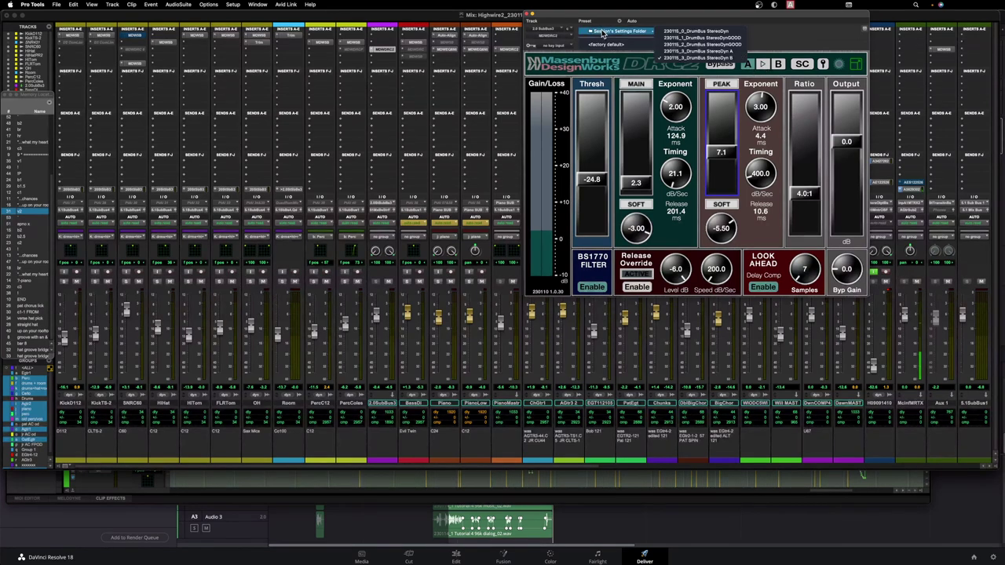
left_click(717, 53)
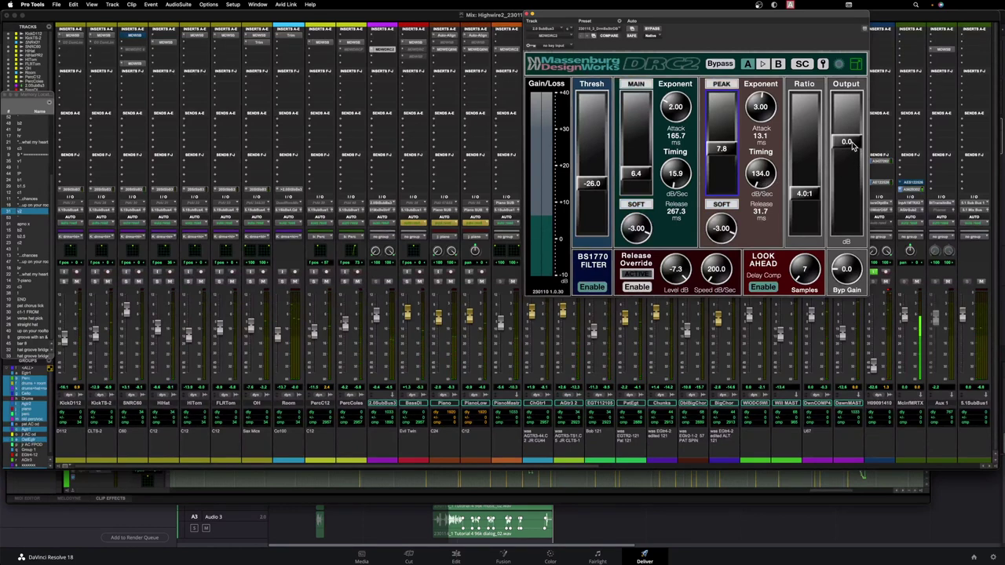
- Trim the output to -2.4 and raise the peak threshold to 8.5
left_click_drag(853, 145, 858, 157)
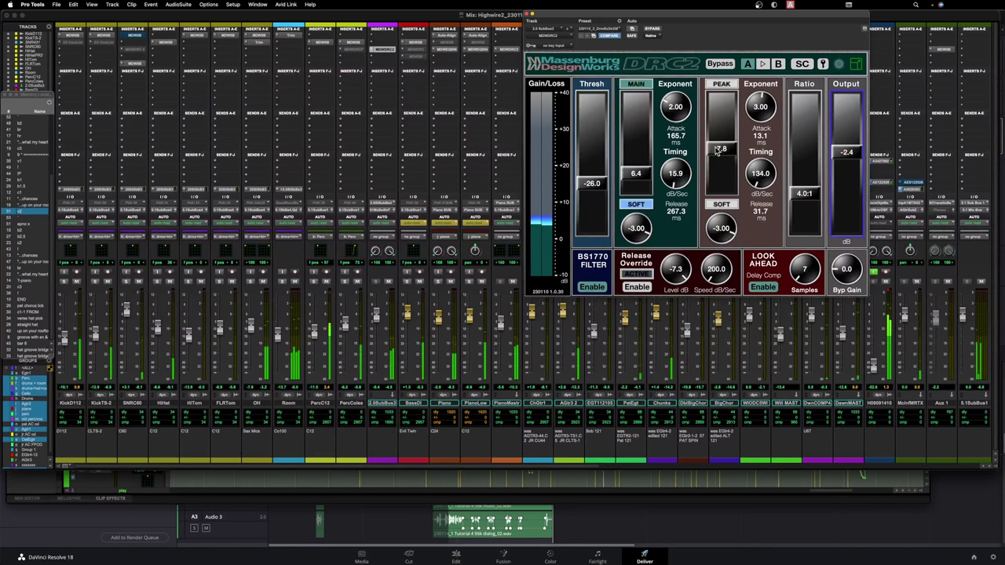
left_click_drag(736, 153, 737, 149)
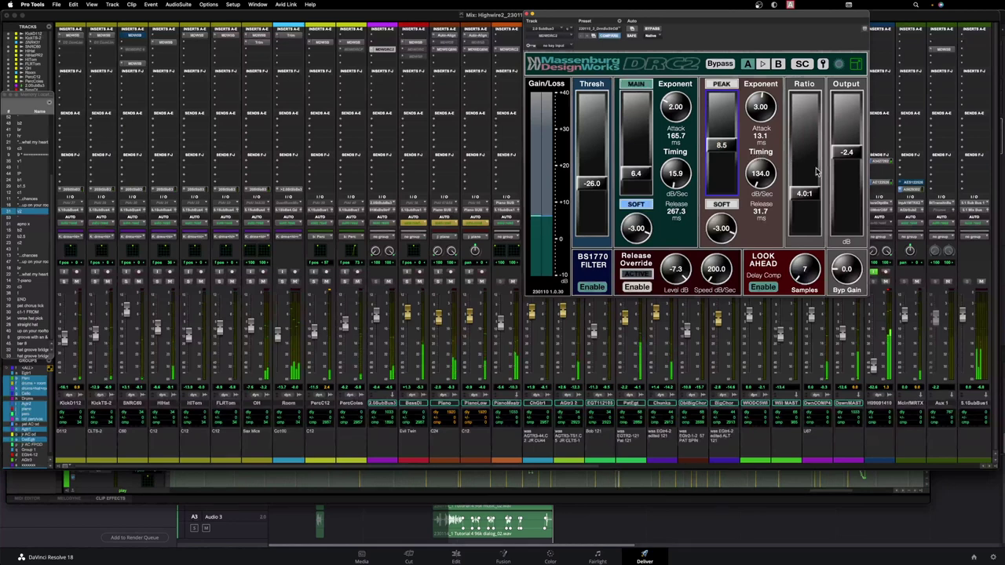